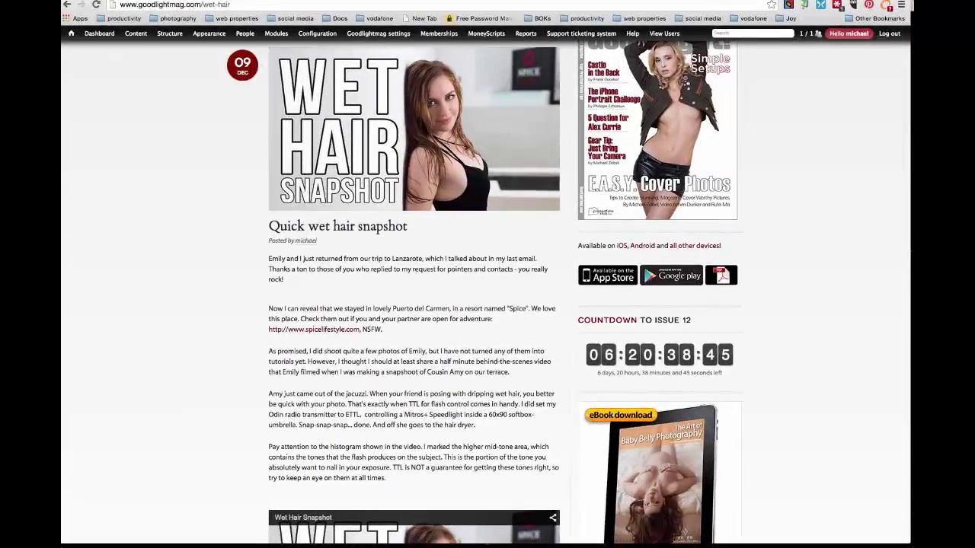
# Scroll the wet-hair snapshot article down to the colour-space comments.
pyautogui.scroll(-15, 432, 375)
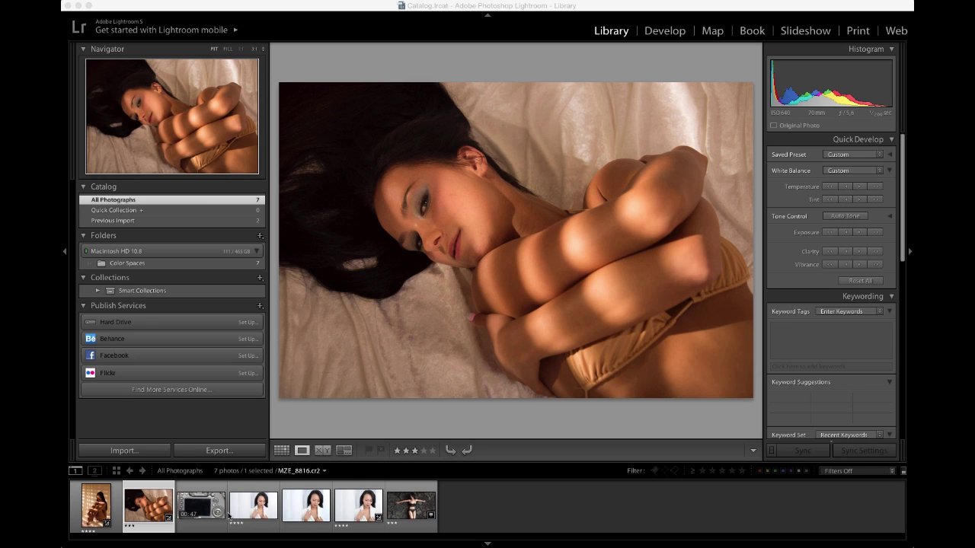
# Select the bathrobe portrait and its JPG copy and show them together in Survey view.
pyautogui.click(305, 512)
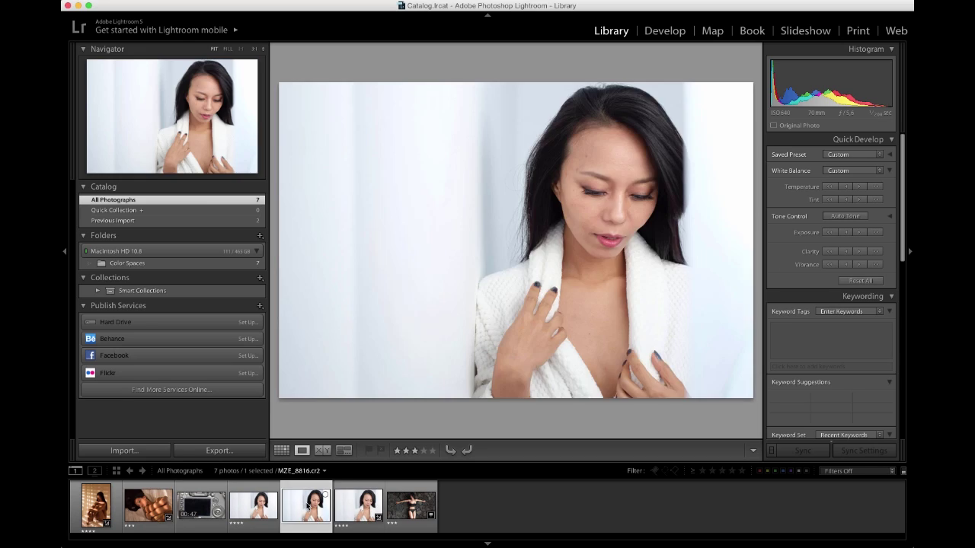
pyautogui.keyDown('super'); pyautogui.click(348, 508); pyautogui.keyUp('super')
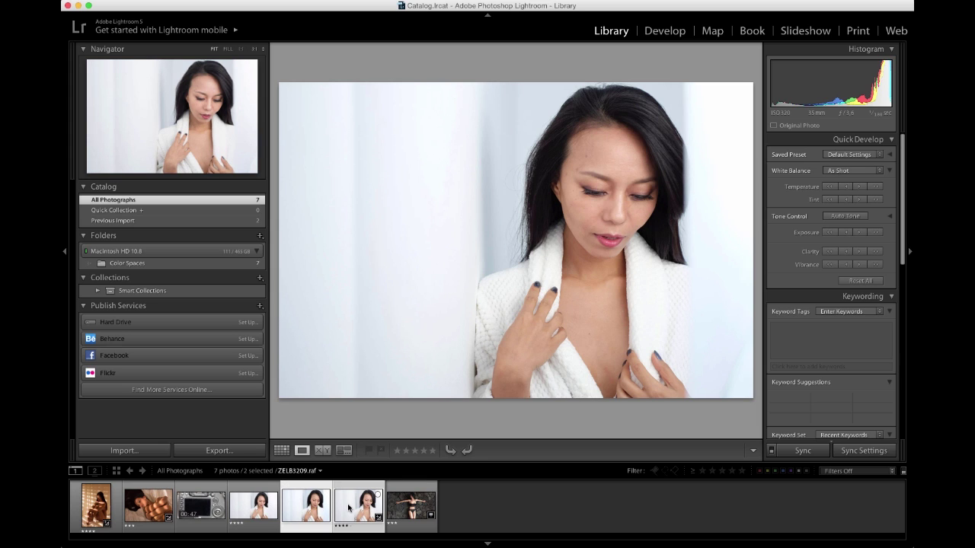
pyautogui.click(344, 451)
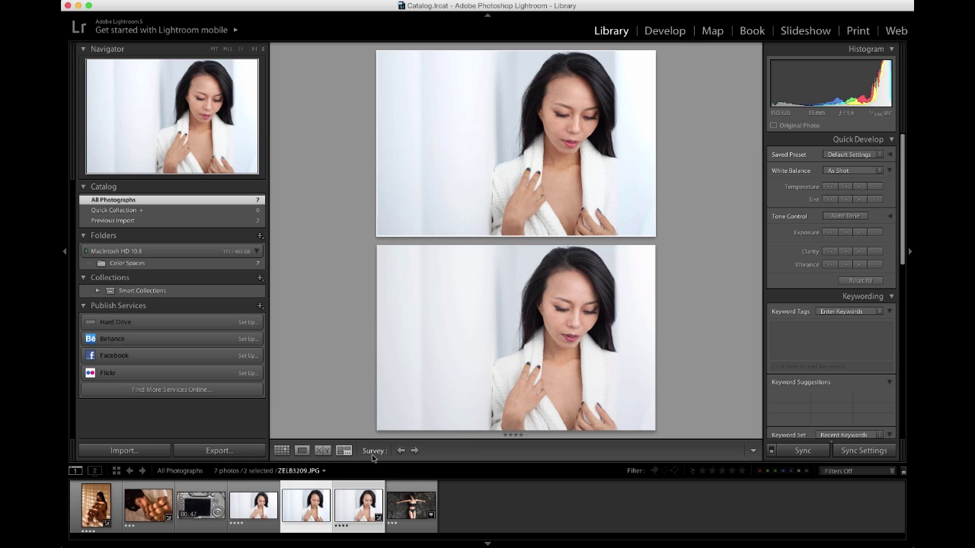
# Alternate the active photo between the raw ZELB3209.raf and JPG versions to compare them.
pyautogui.click(524, 351)
pyautogui.click(537, 132)
pyautogui.click(521, 312)
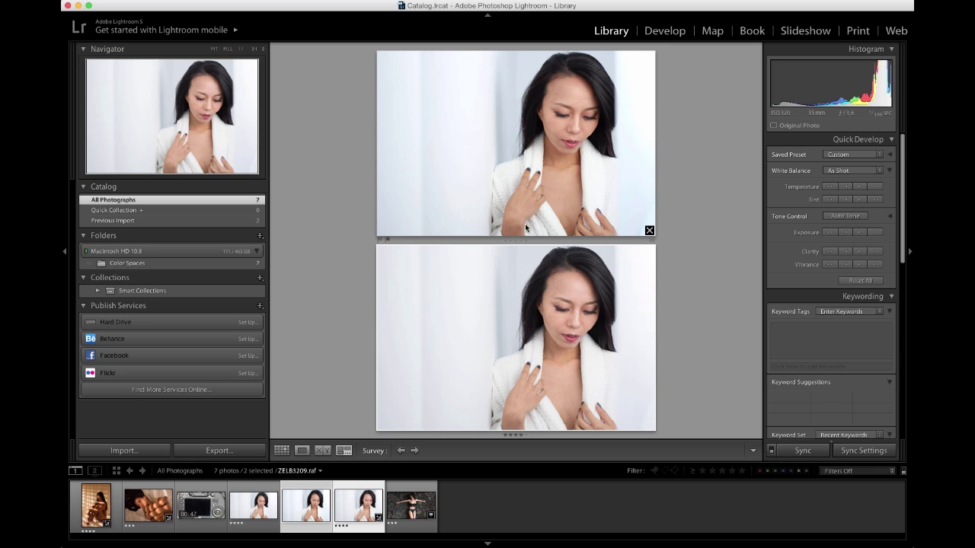
pyautogui.click(513, 175)
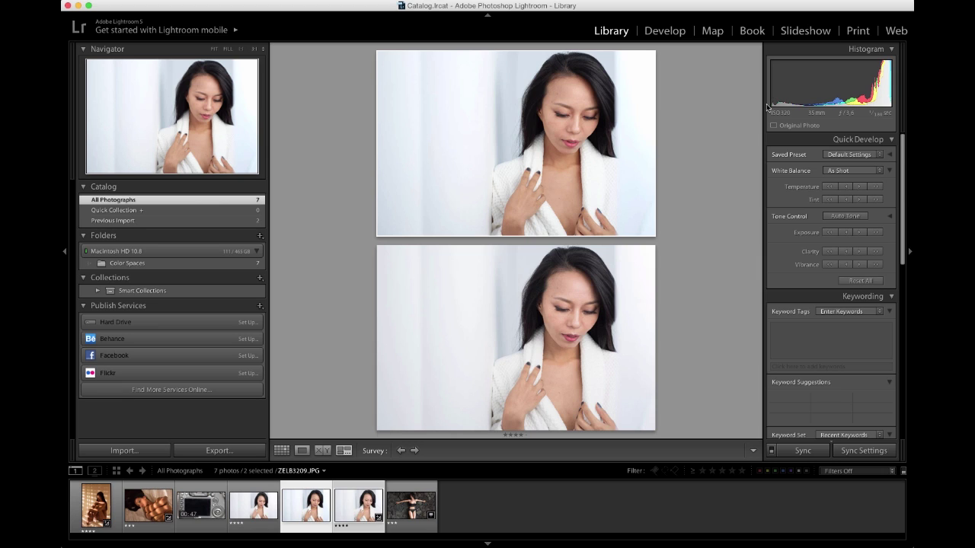
pyautogui.click(575, 323)
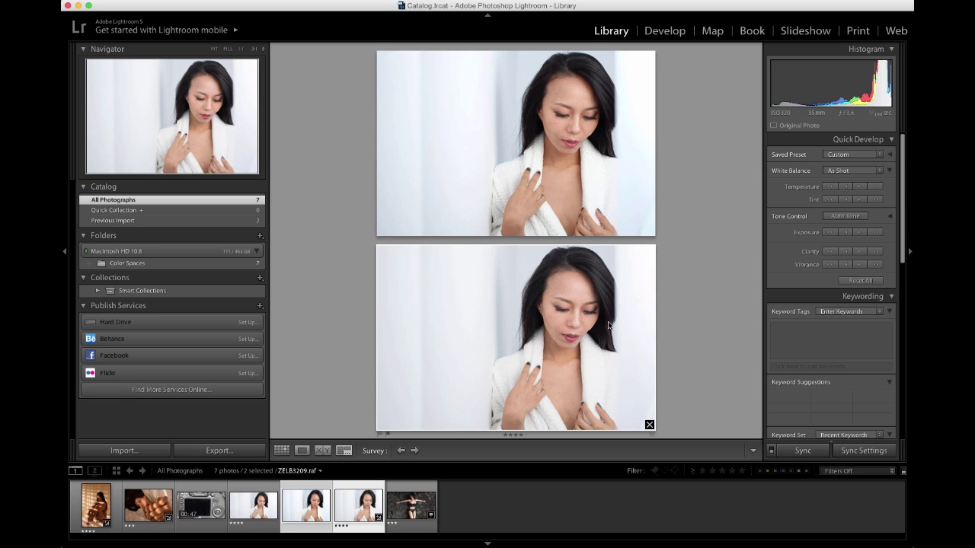
pyautogui.click(599, 171)
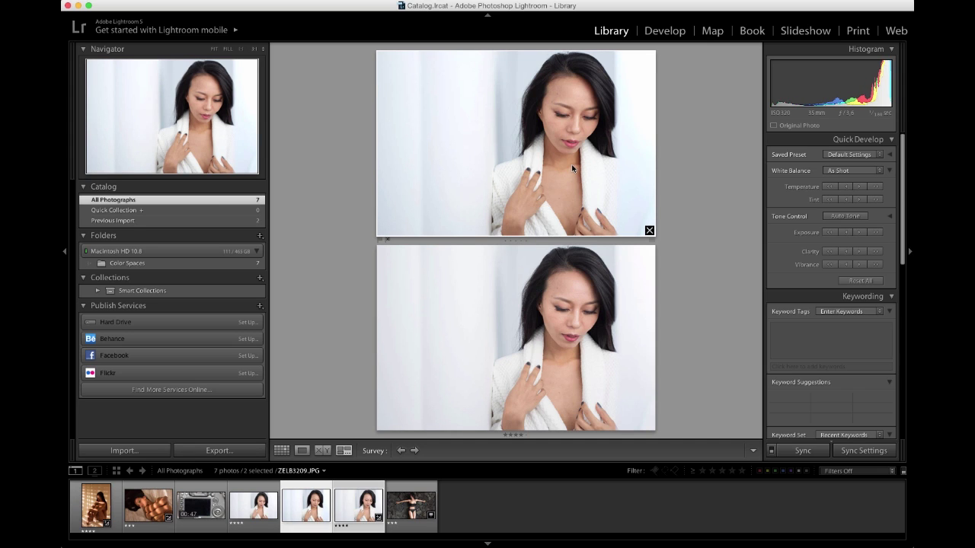
pyautogui.click(538, 249)
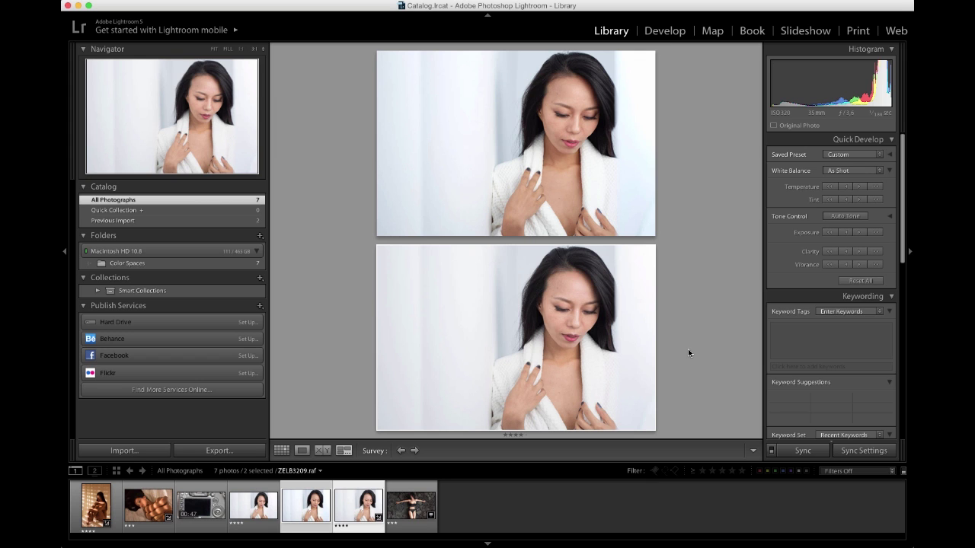
# Look at the camera-back image and the seated woman photo, then show the camera video clip full-size.
pyautogui.click(207, 508)
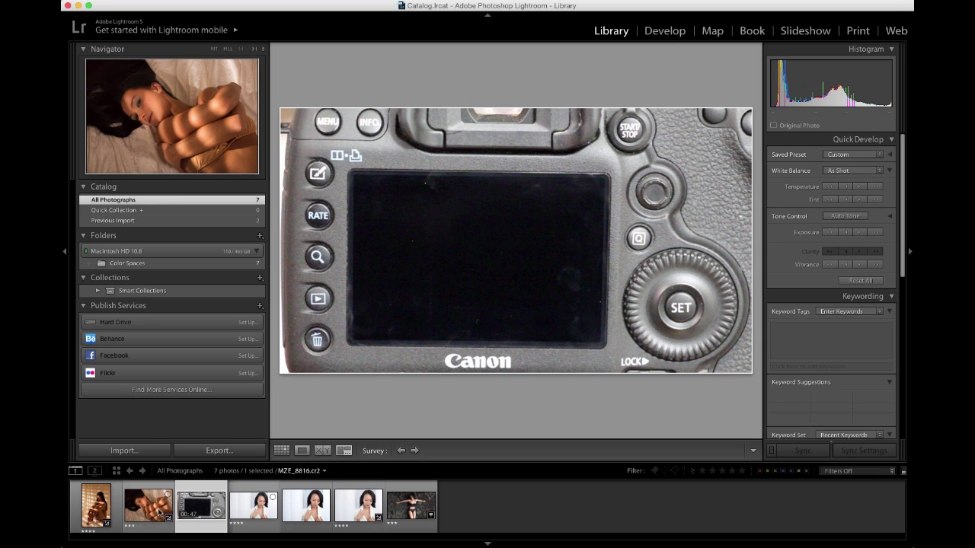
pyautogui.click(104, 507)
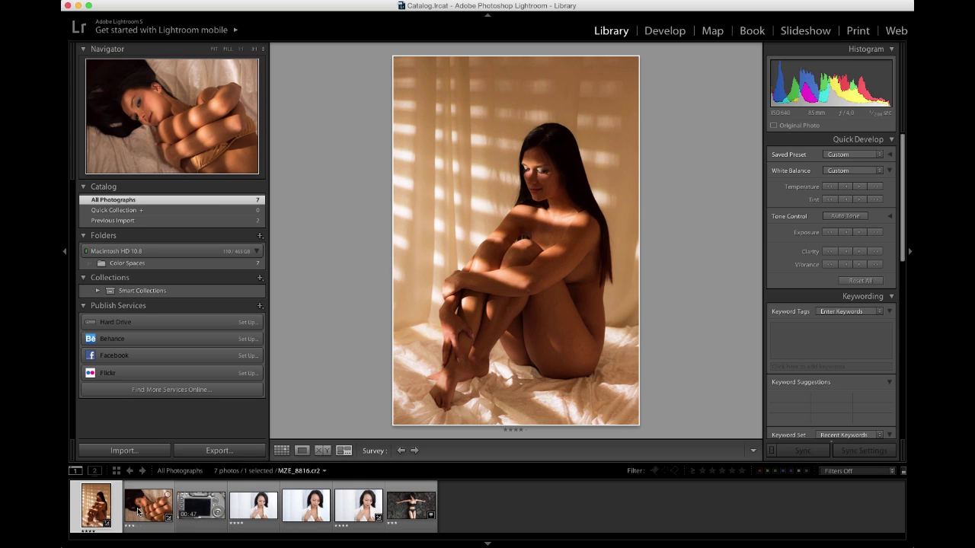
pyautogui.moveTo(414, 214)
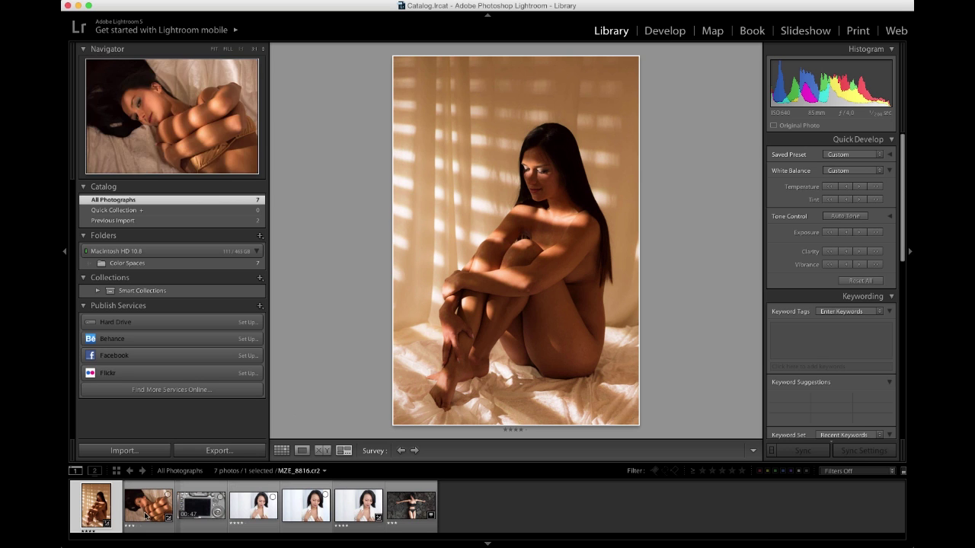
pyautogui.click(302, 450)
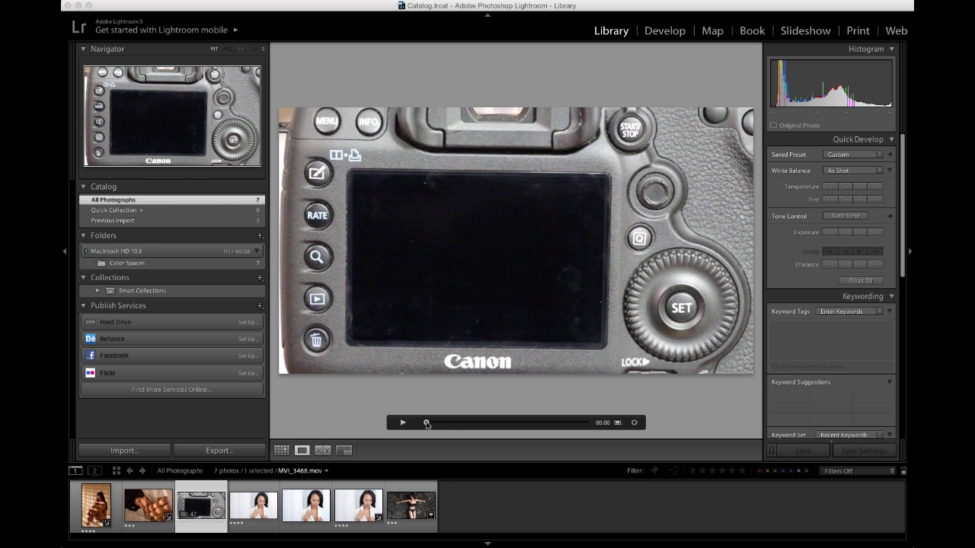
# Scrub MVI_3468.mov forward and back to the 00:07 frame showing the full-screen reclining-woman shot.
pyautogui.moveTo(428, 423); pyautogui.dragTo(444, 425)
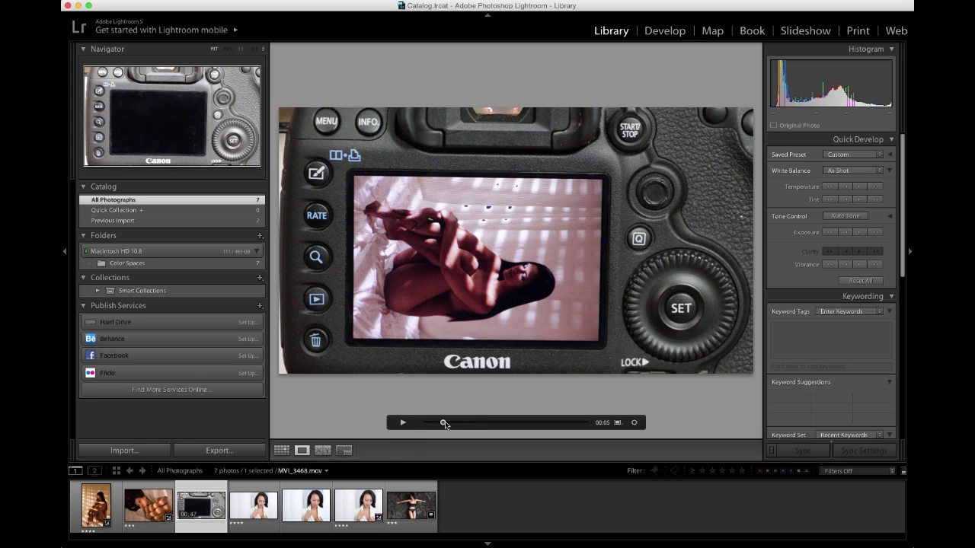
pyautogui.moveTo(442, 422); pyautogui.dragTo(461, 425)
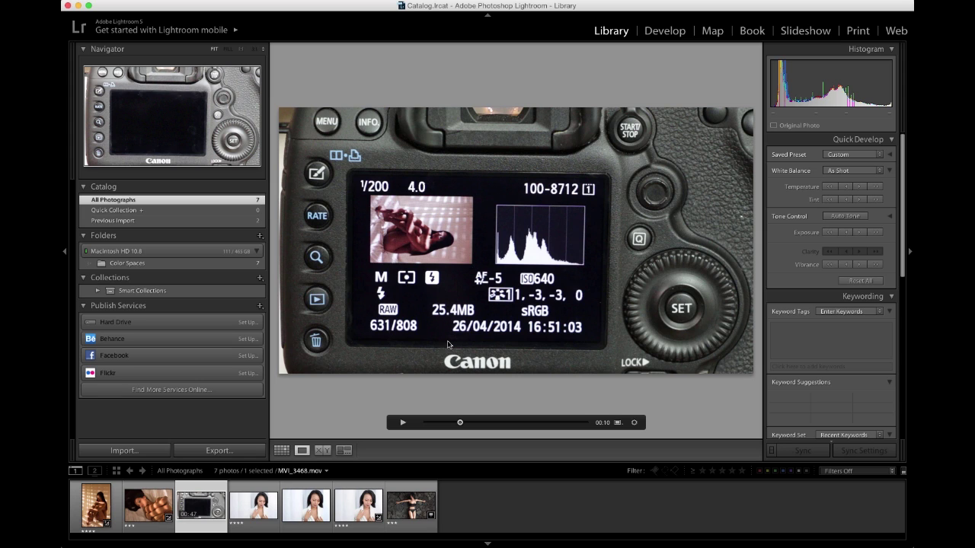
pyautogui.moveTo(461, 424); pyautogui.dragTo(451, 427)
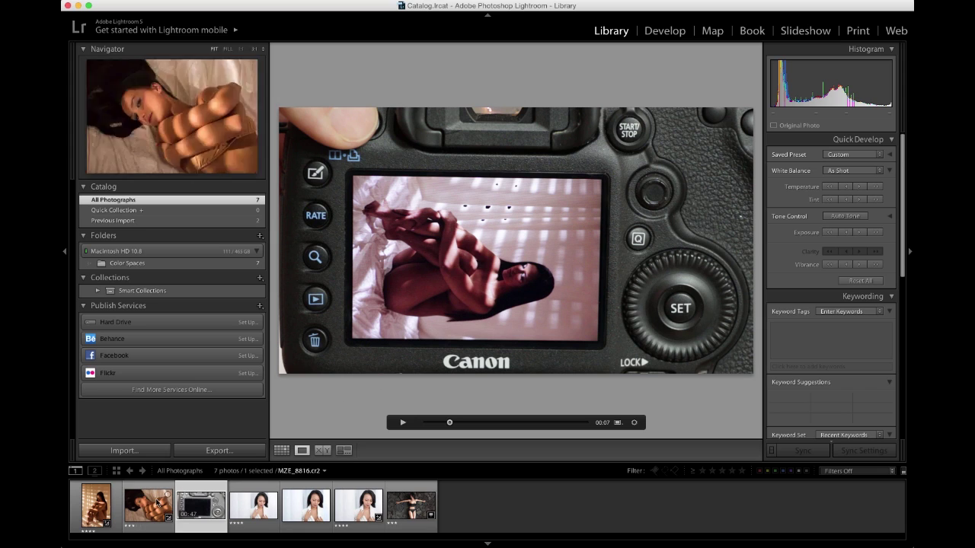
# Open the seated woman photo MZE_8712.cr2 in Develop and bring up its photo actions menu.
pyautogui.click(96, 505)
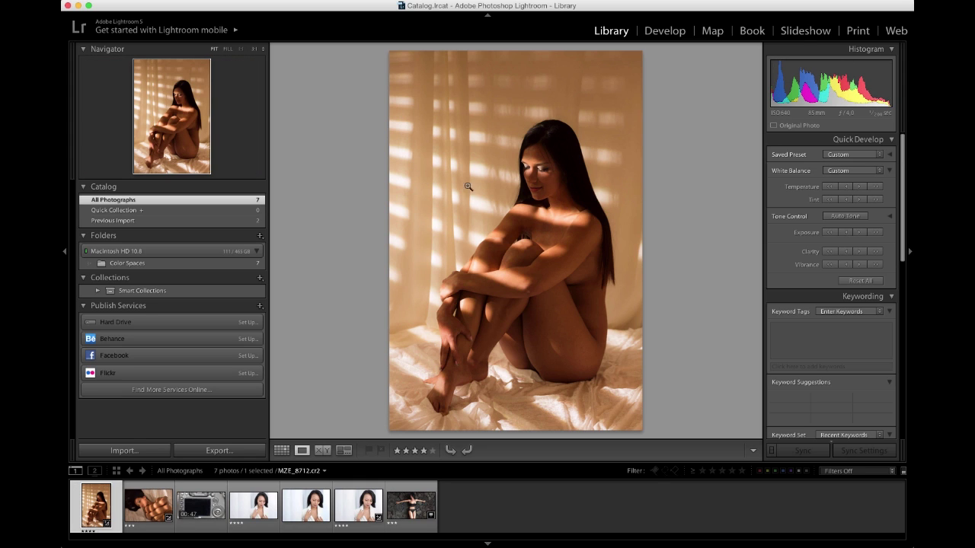
pyautogui.click(660, 34)
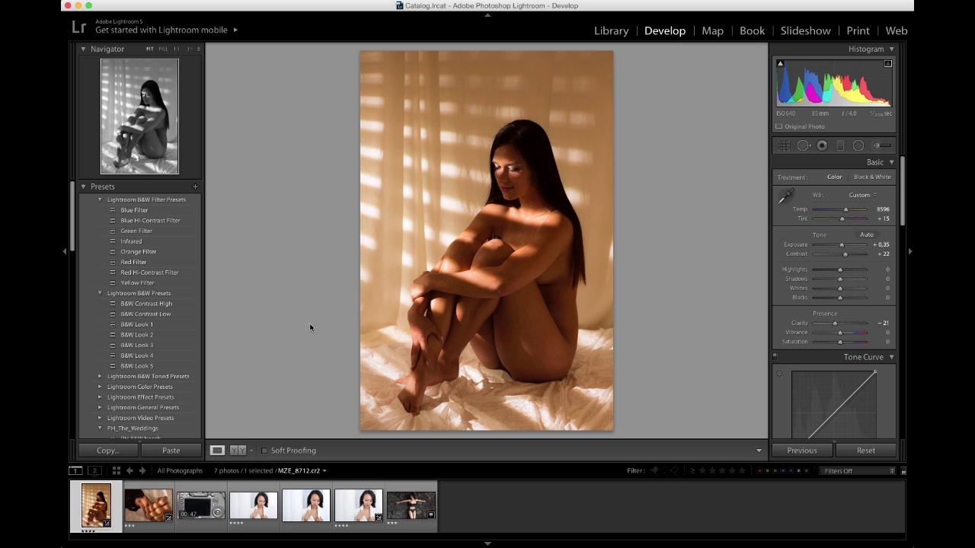
pyautogui.rightClick(440, 223)
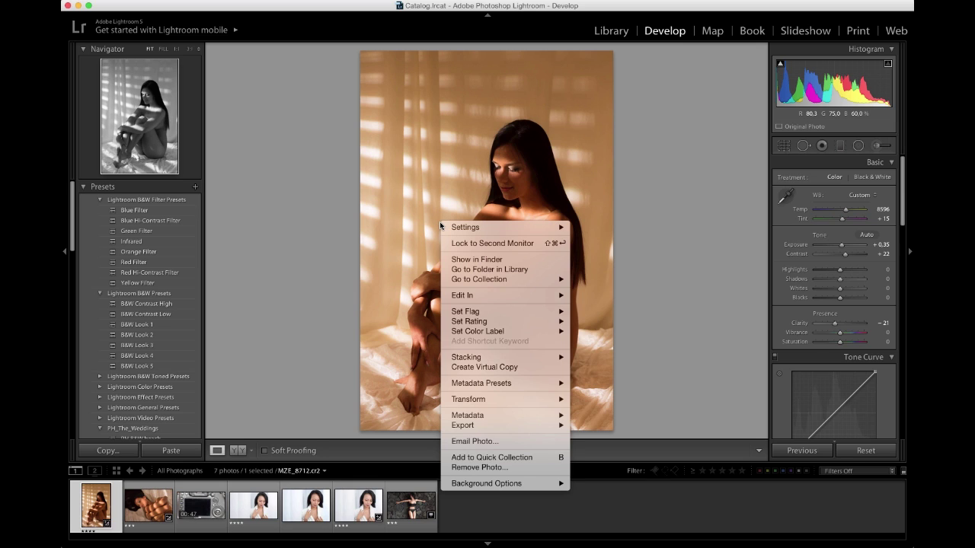
# Send MZE_8712.cr2 to Photoshop CC 2014 through Edit In.
pyautogui.moveTo(542, 297)
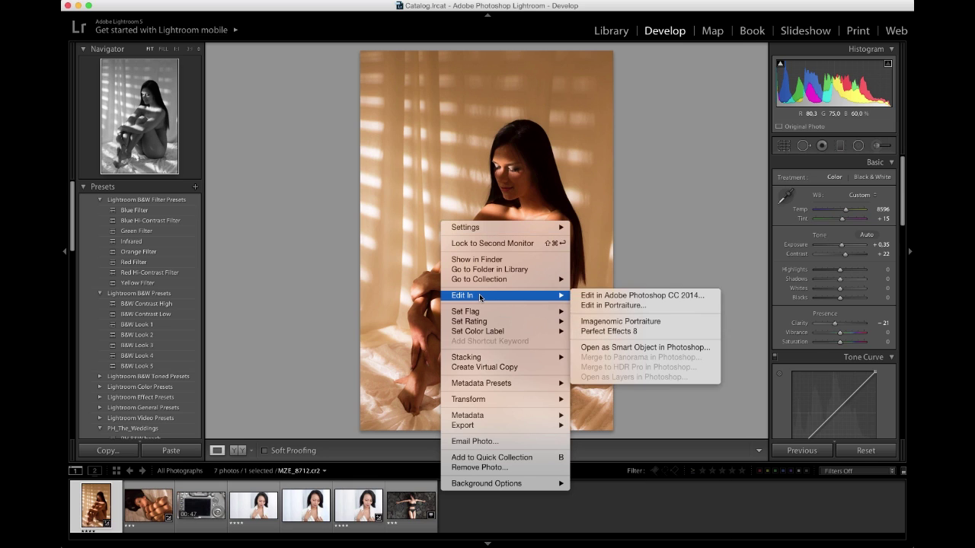
pyautogui.click(655, 296)
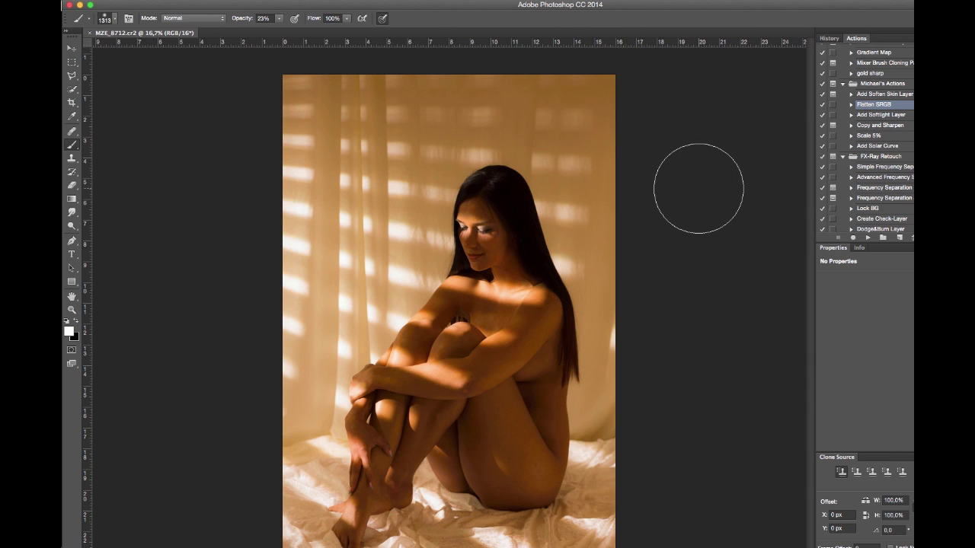
# Confirm the ProPhoto RGB source space in Convert to Profile, cancel, and close without saving.
pyautogui.click(141, 0)
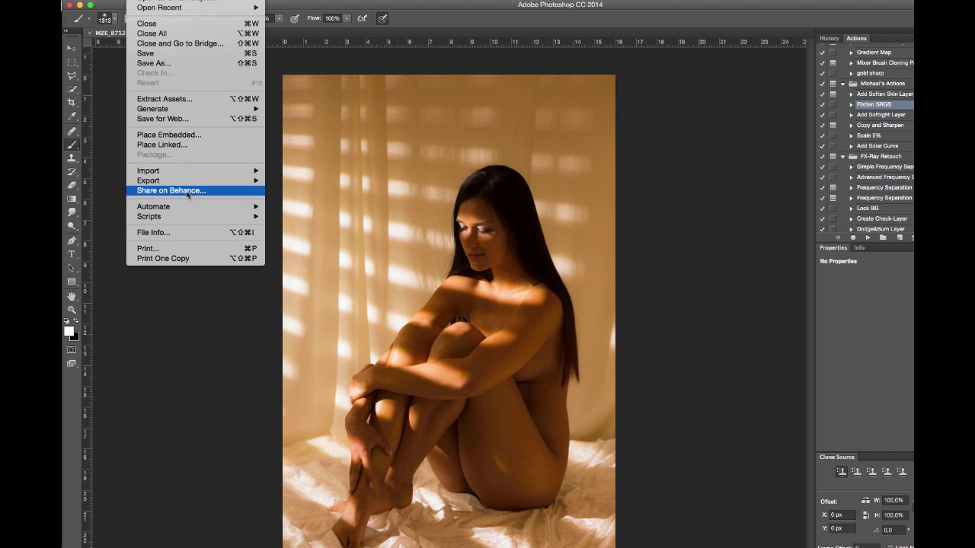
pyautogui.moveTo(162, 0)
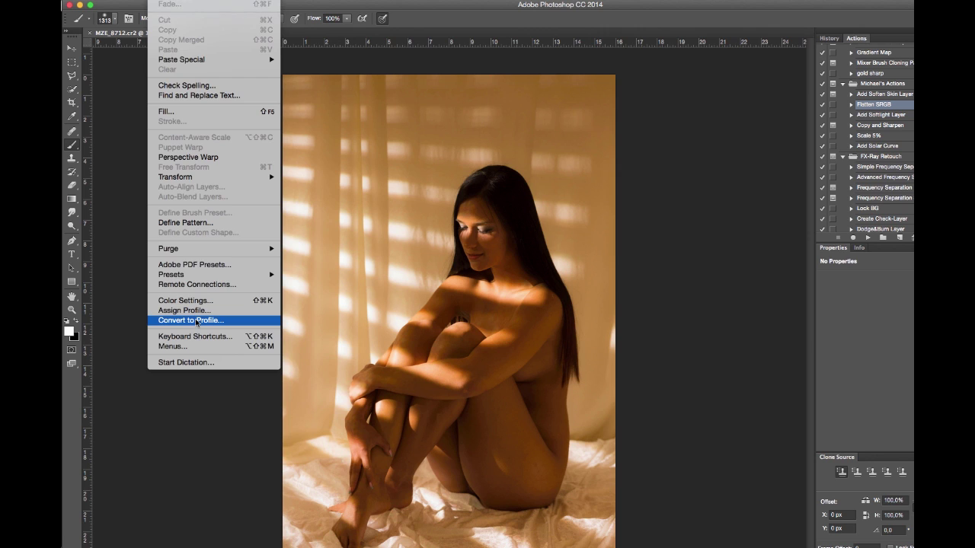
pyautogui.press('Escape')
pyautogui.press('i')
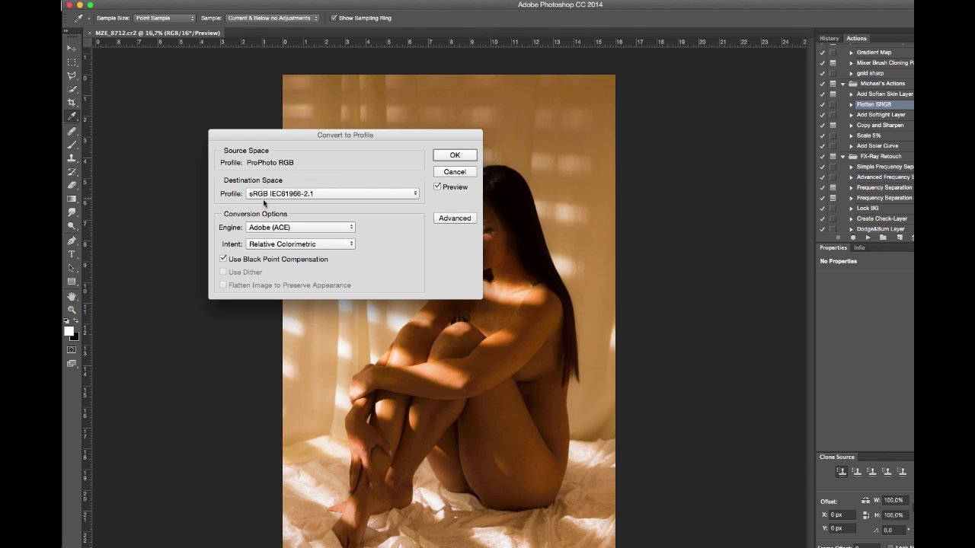
pyautogui.click(454, 172)
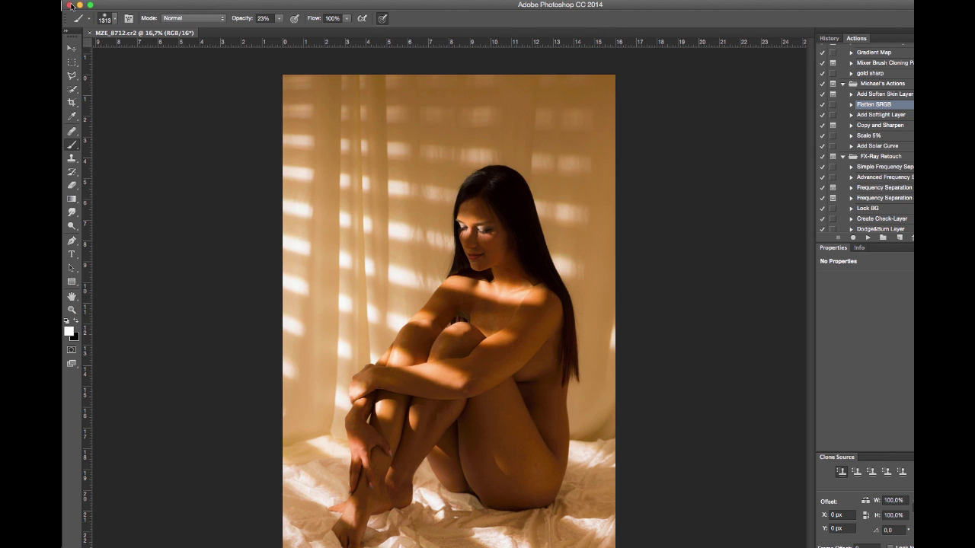
pyautogui.press('super+w')
pyautogui.click(520, 160)
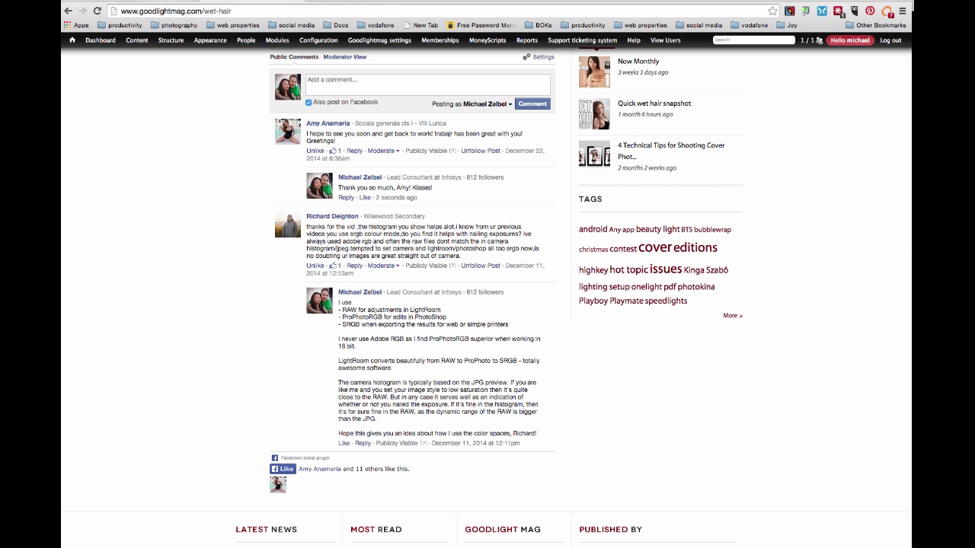
# Return to Wikipedia's Color space article with the browser Back shortcut.
pyautogui.press('super+bracketleft')
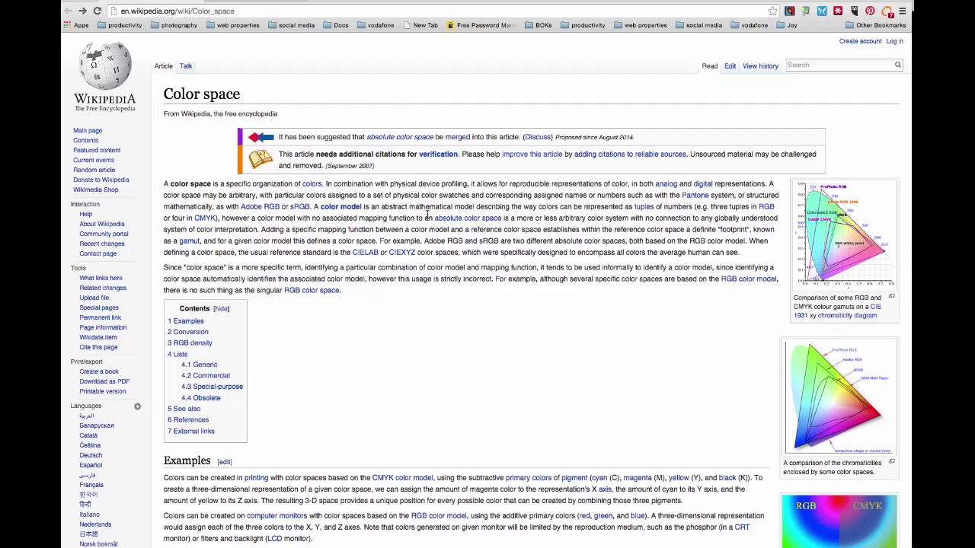
# Enlarge the chromaticity comparison diagram, then select IMG_4311.jpg in Lightroom's filmstrip.
pyautogui.scroll(-2, 427, 218)
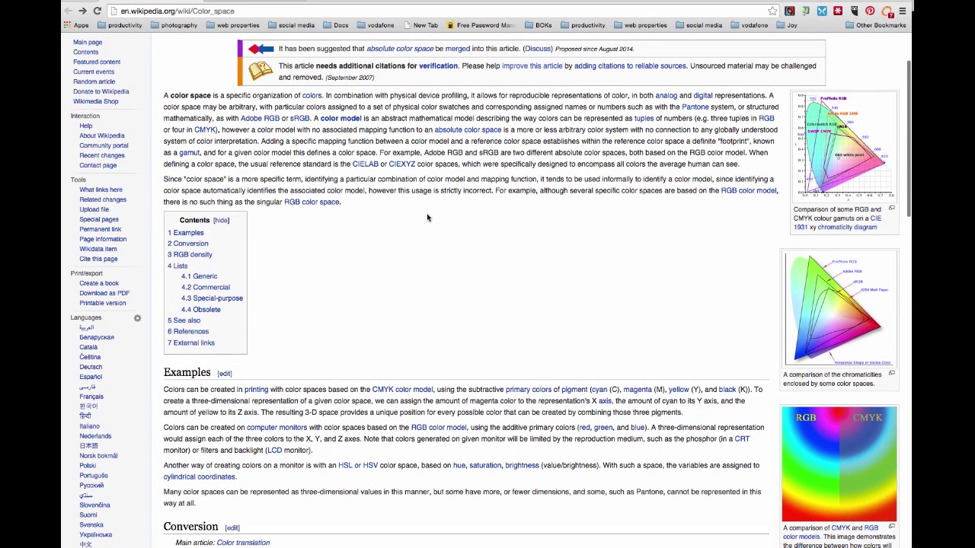
pyautogui.click(840, 304)
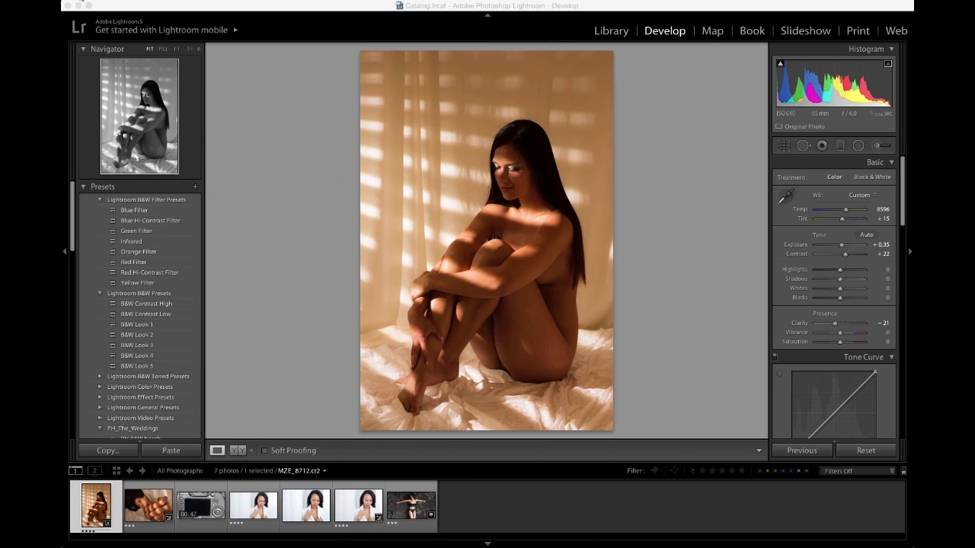
pyautogui.click(412, 507)
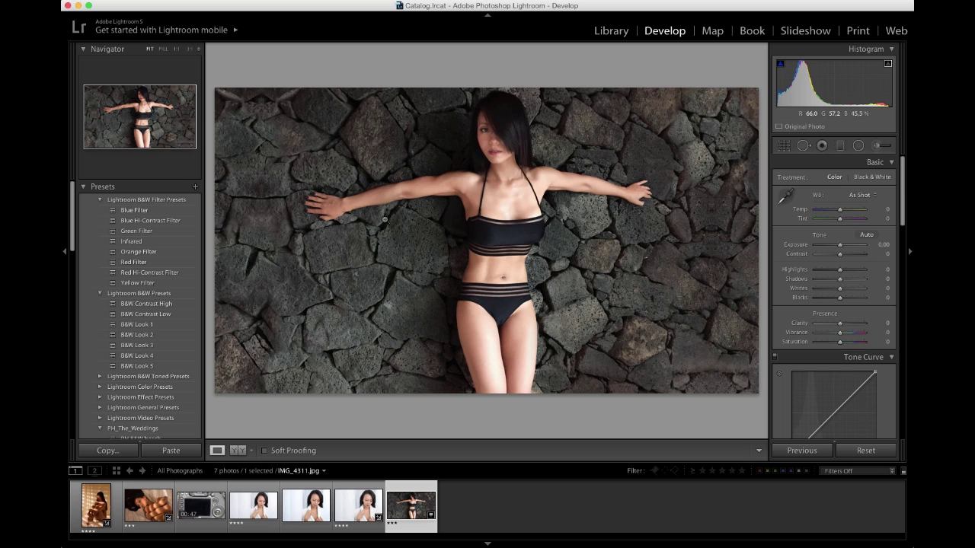
# Open a copy of IMG_4311.jpg with Lightroom adjustments in Photoshop CC 2014.
pyautogui.rightClick(480, 234)
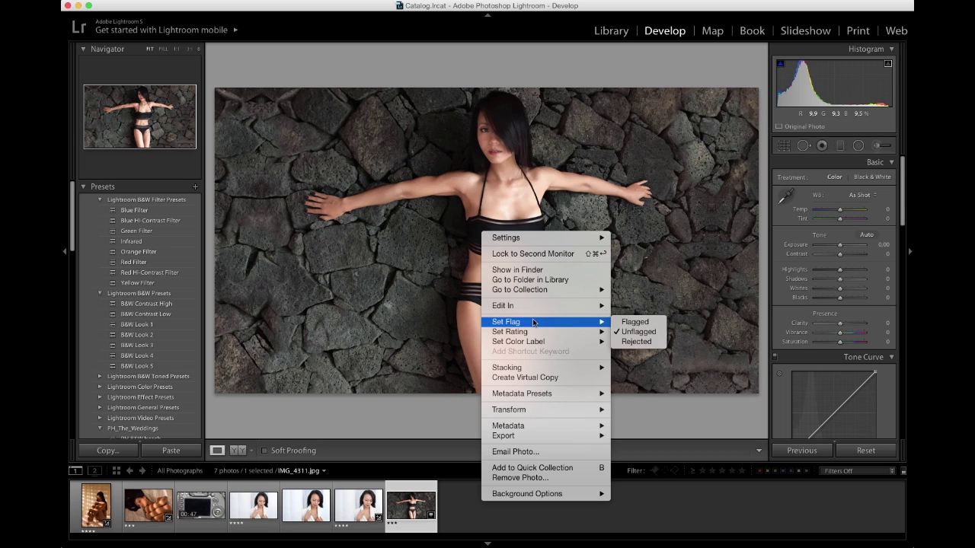
pyautogui.moveTo(579, 305)
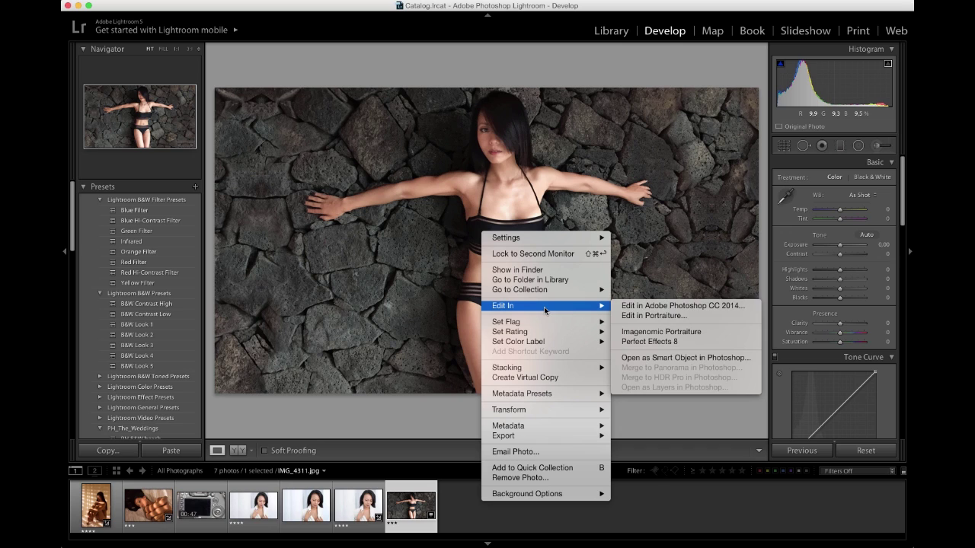
pyautogui.click(664, 309)
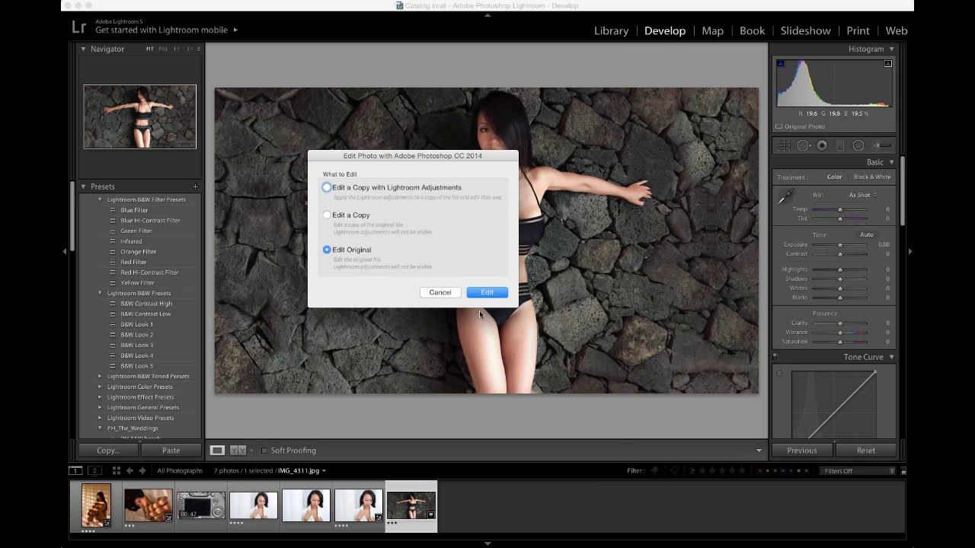
pyautogui.click(373, 189)
pyautogui.click(488, 293)
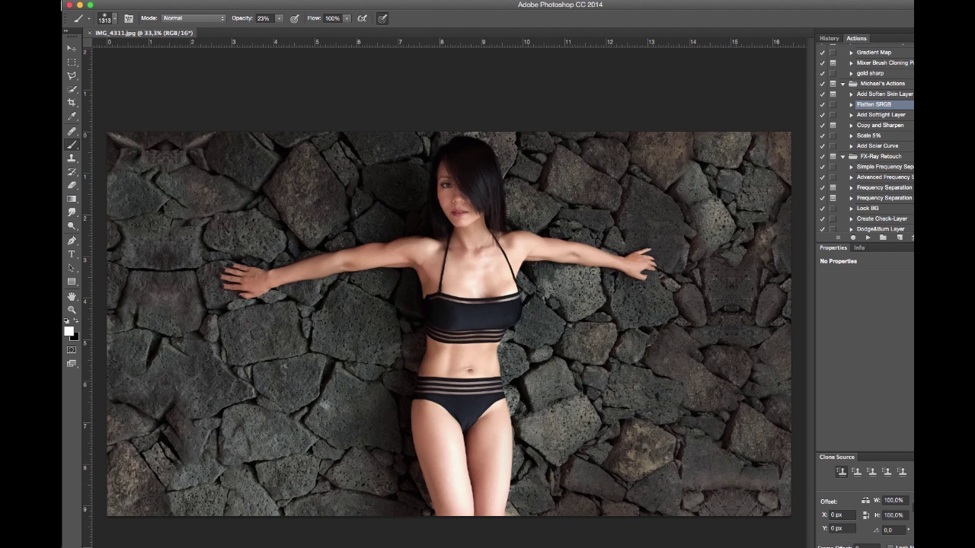
pyautogui.click(145, 0)
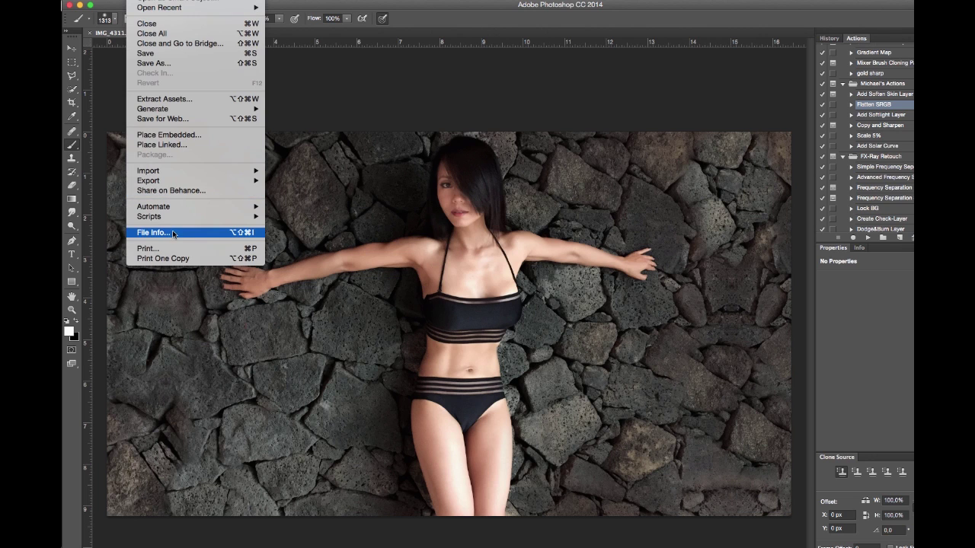
# Convert IMG_4311.jpg from ProPhoto RGB to sRGB IEC61966-2.1, then close the document.
pyautogui.moveTo(168, 0)
pyautogui.click(191, 320)
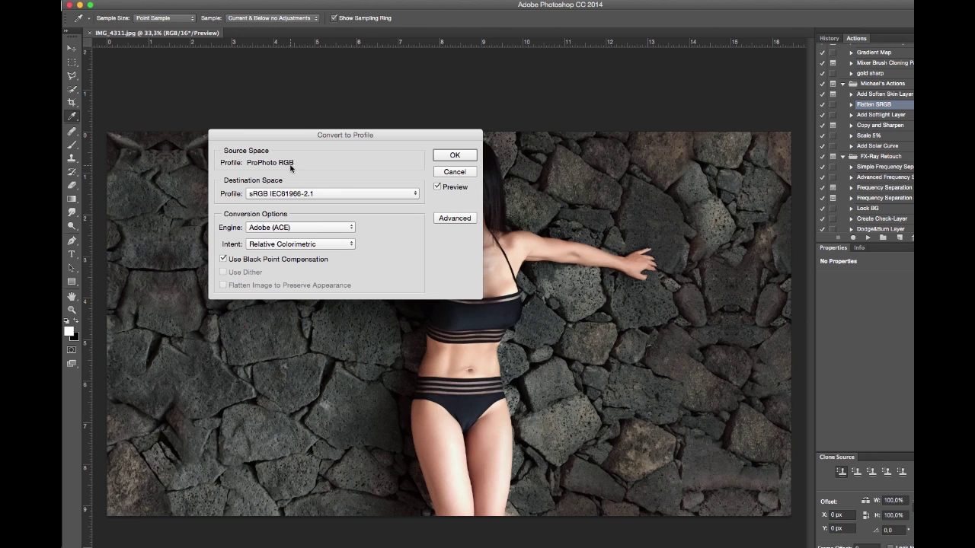
pyautogui.click(455, 155)
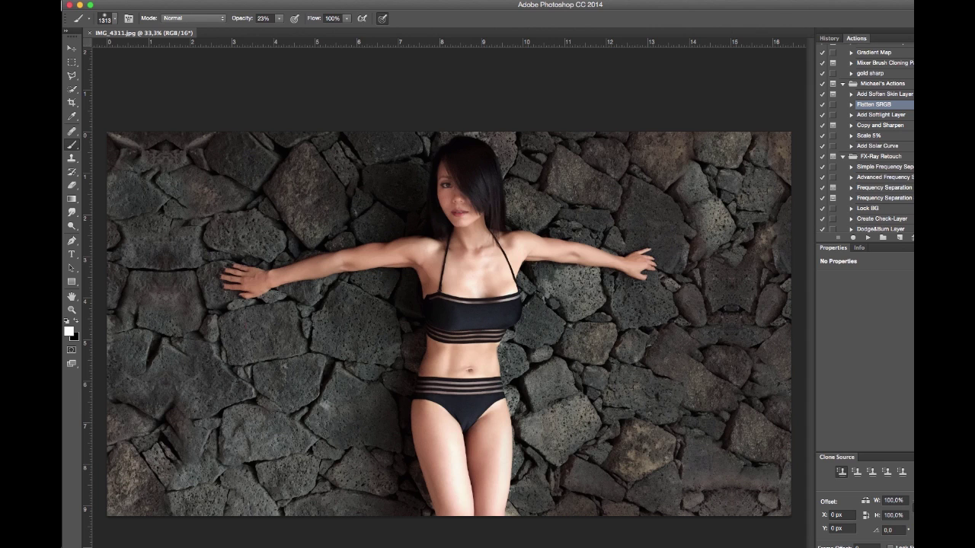
pyautogui.click(69, 5)
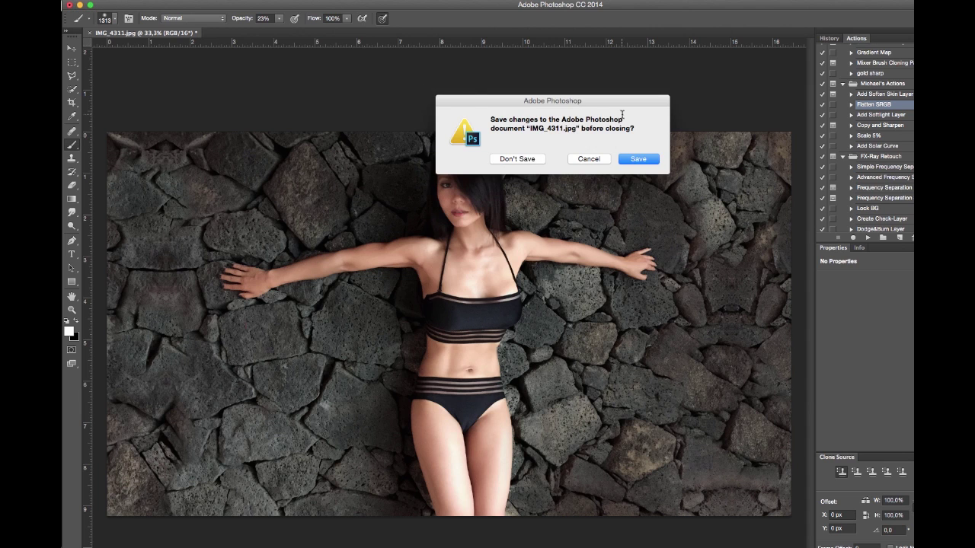
pyautogui.click(576, 160)
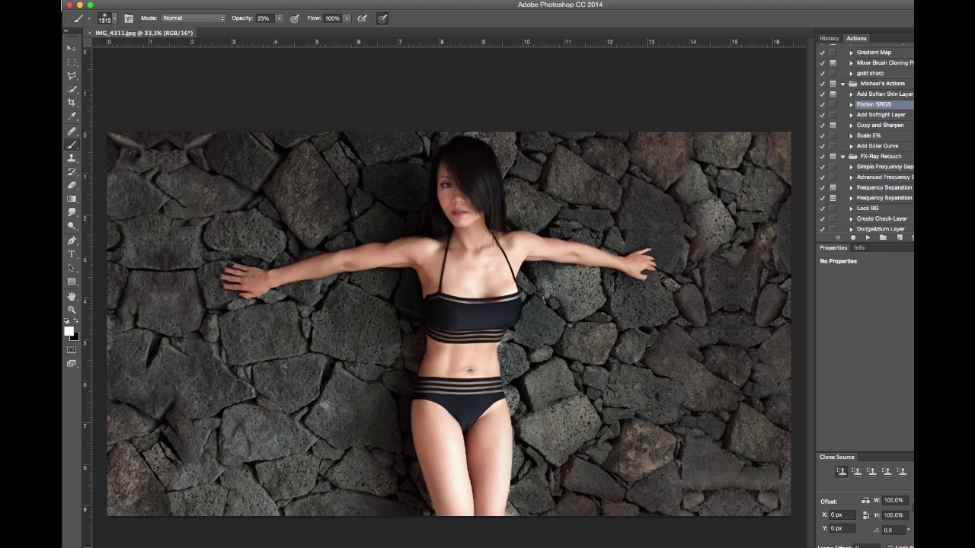